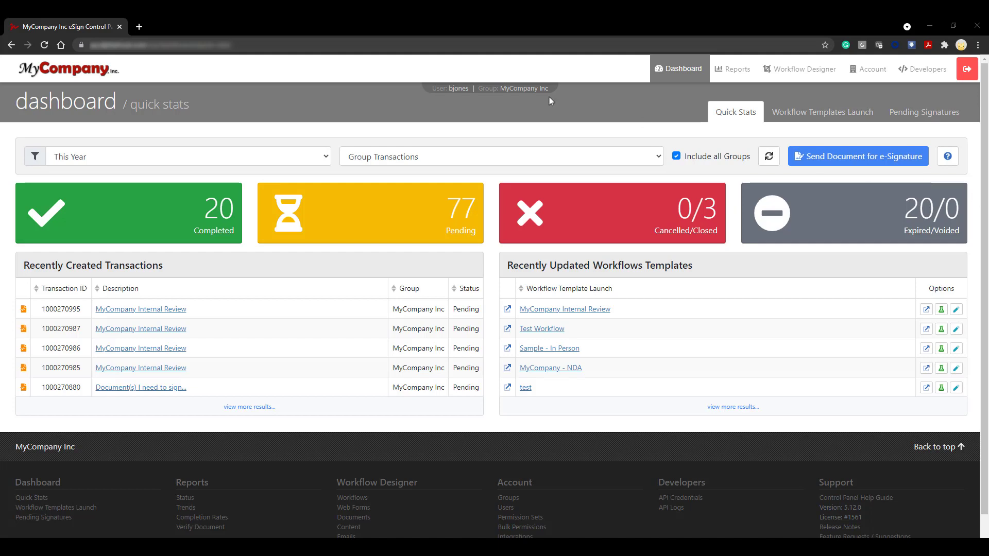
Switch the session's working group to My Company Internal through the Switch Group dialog.
click(529, 94)
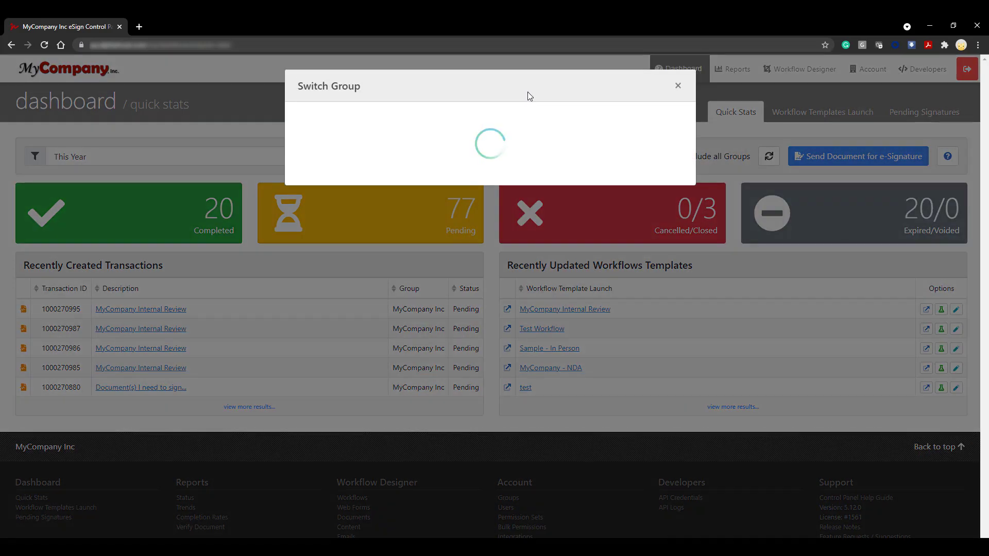
click(519, 131)
click(514, 157)
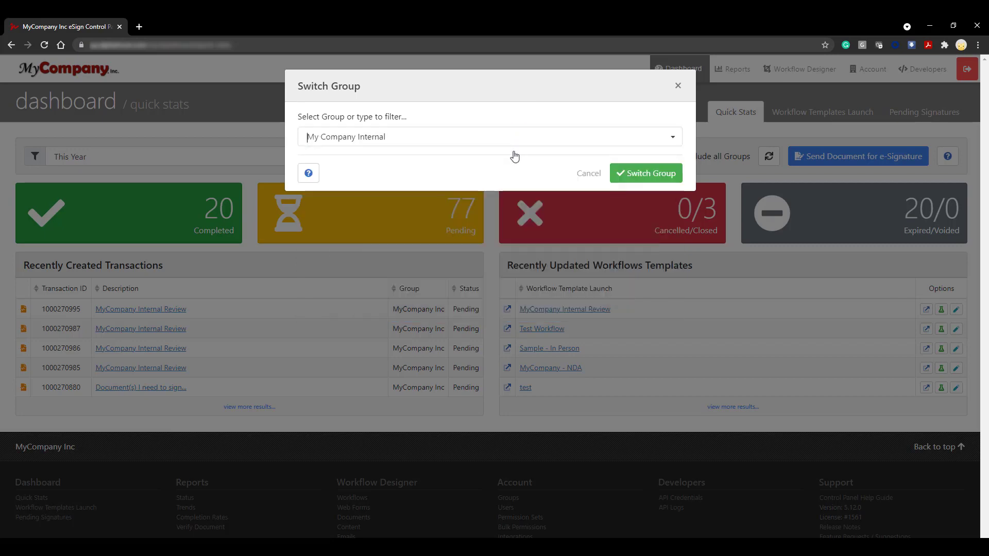
click(638, 175)
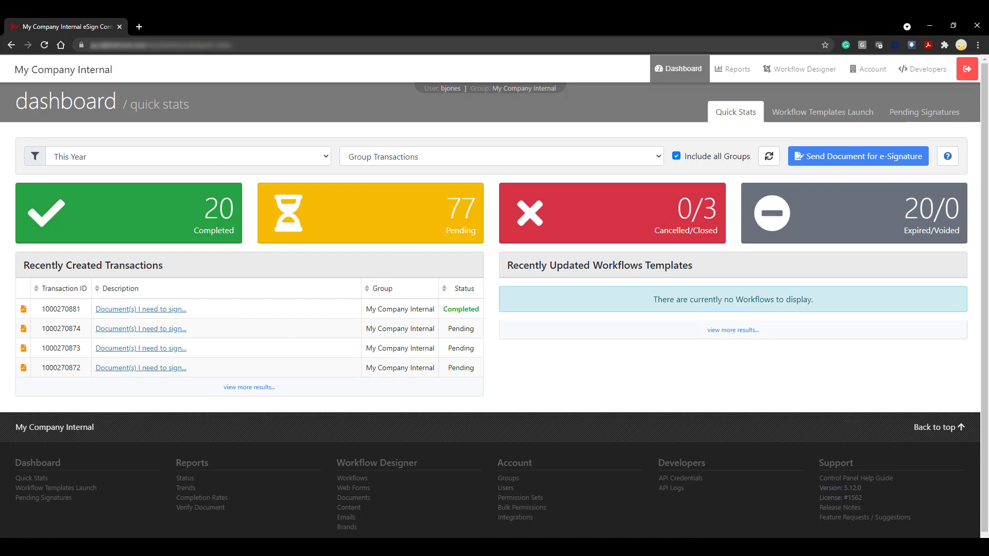
click(869, 69)
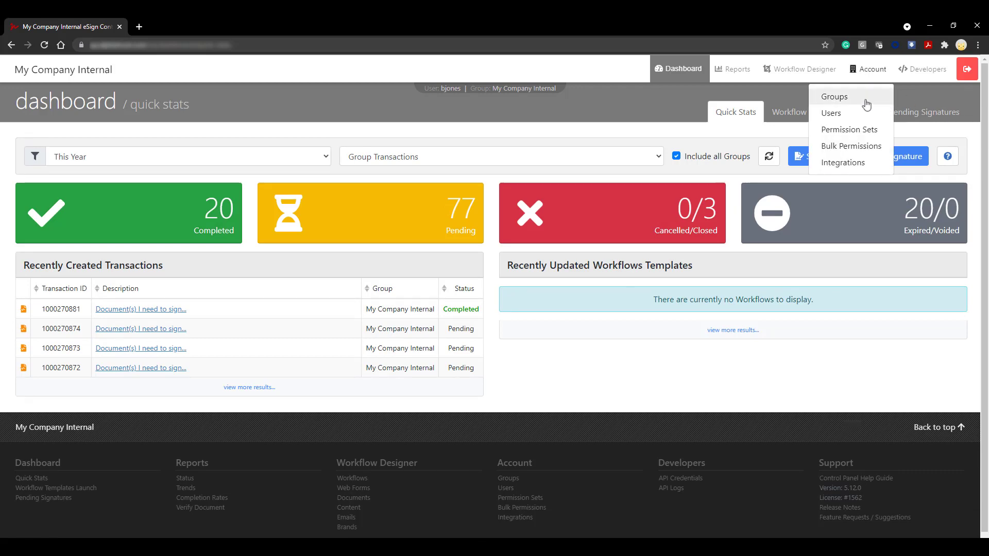
From the Users list, start a new user and enter the username, first and last name, and e-mail address.
click(831, 113)
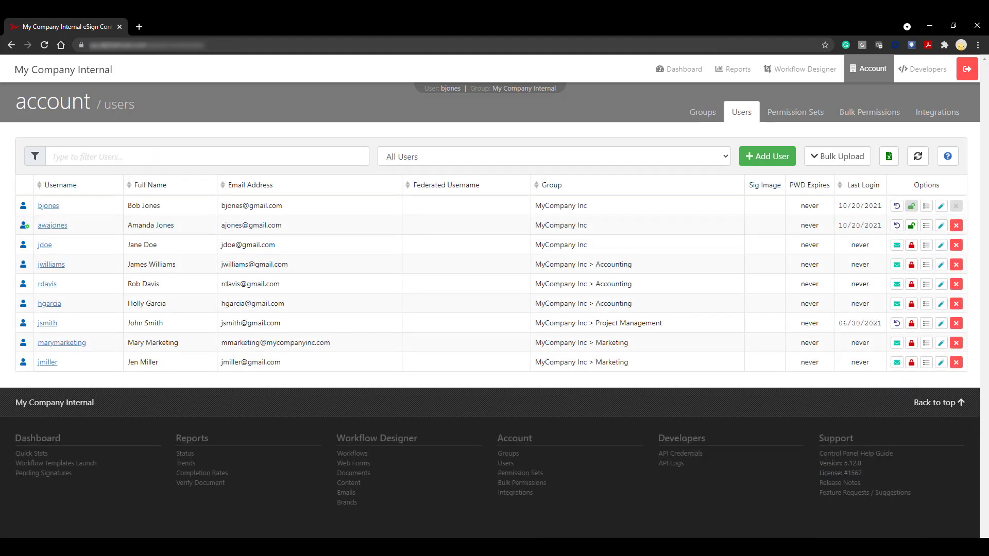
click(783, 156)
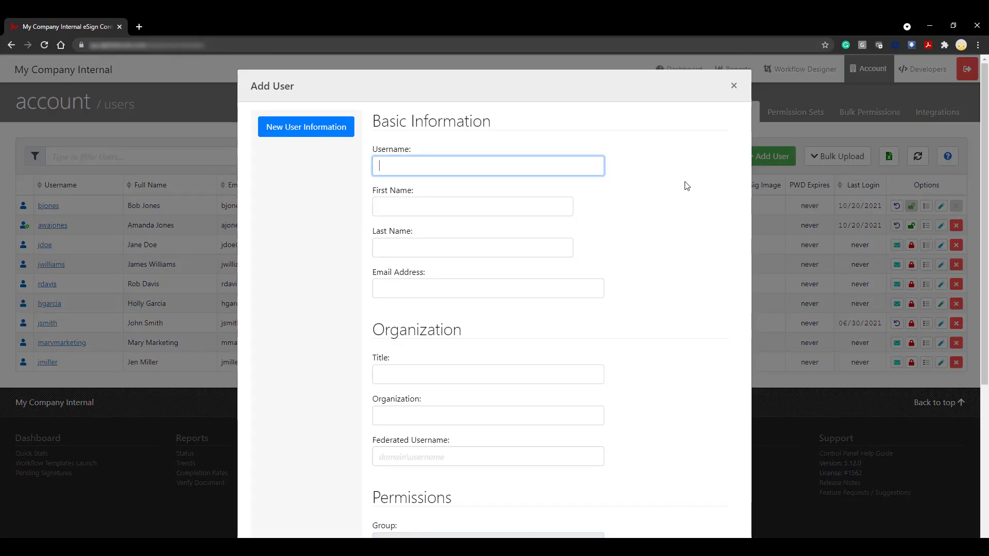
key(Tab)
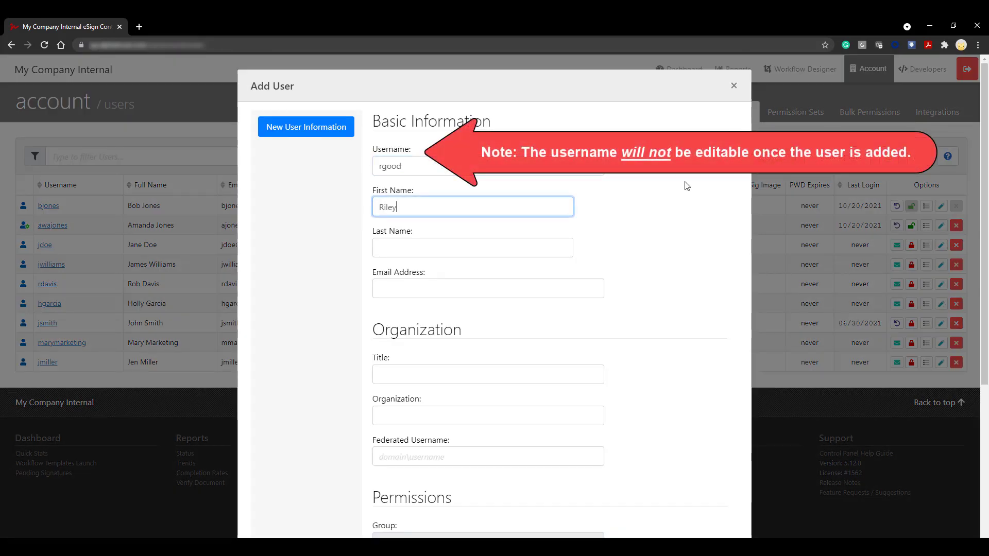
key(Tab)
key(Tab)
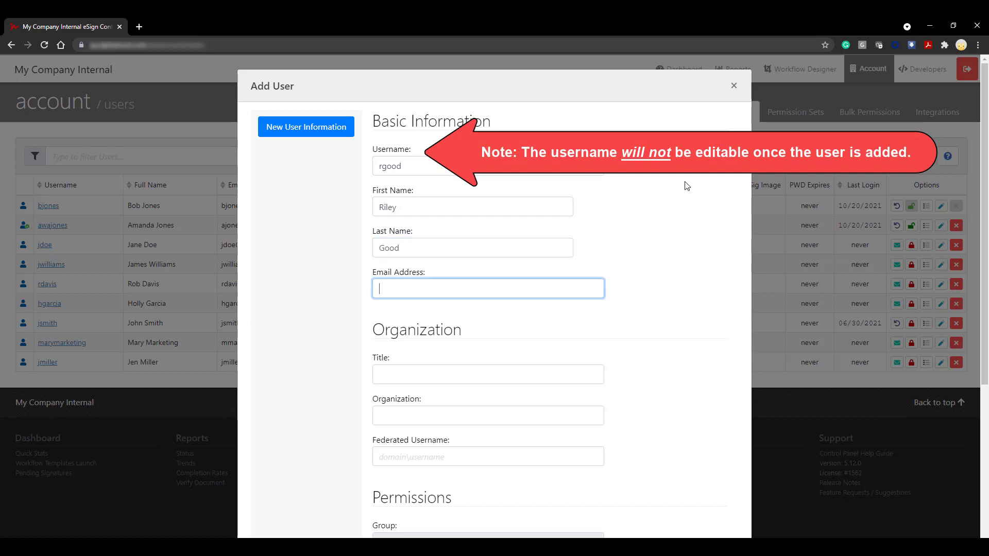
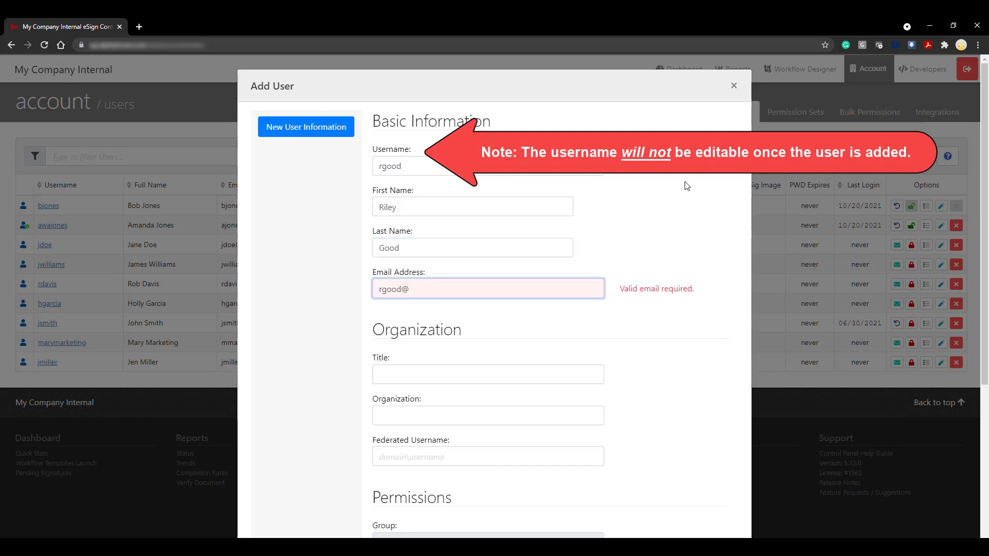
Enter Project Manager as the new user's title.
scroll(580, 277, down, 1)
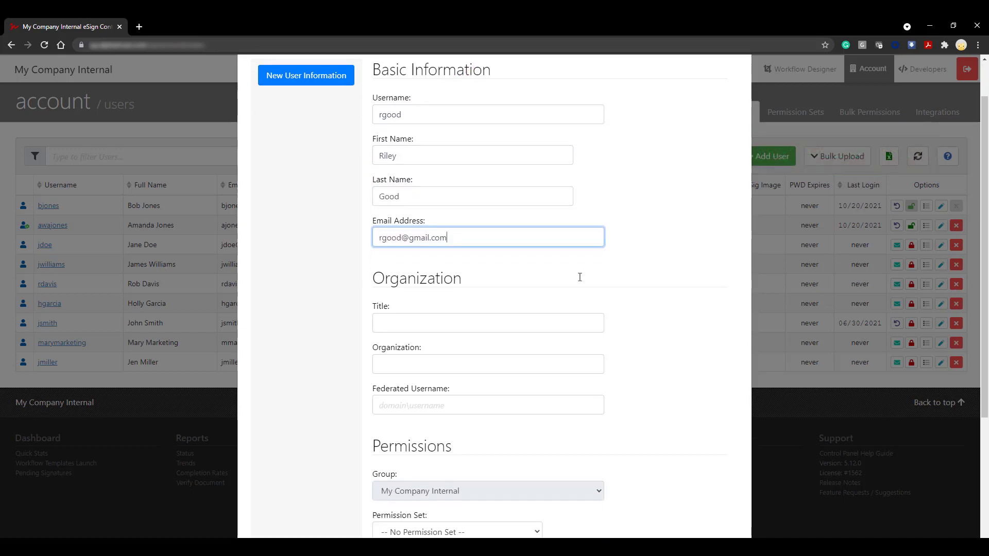
click(530, 321)
text(Project Mana)
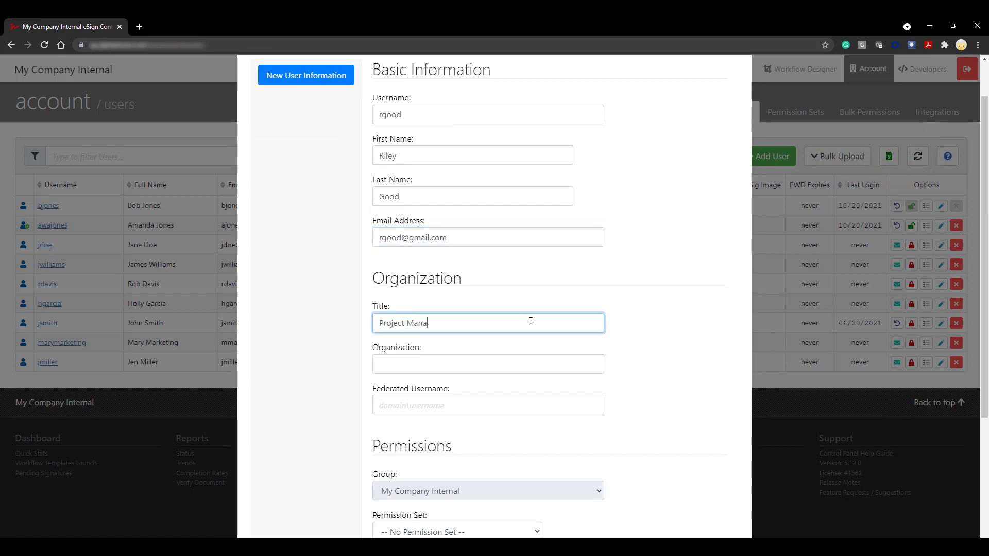
text(ger)
scroll(531, 320, down, 4)
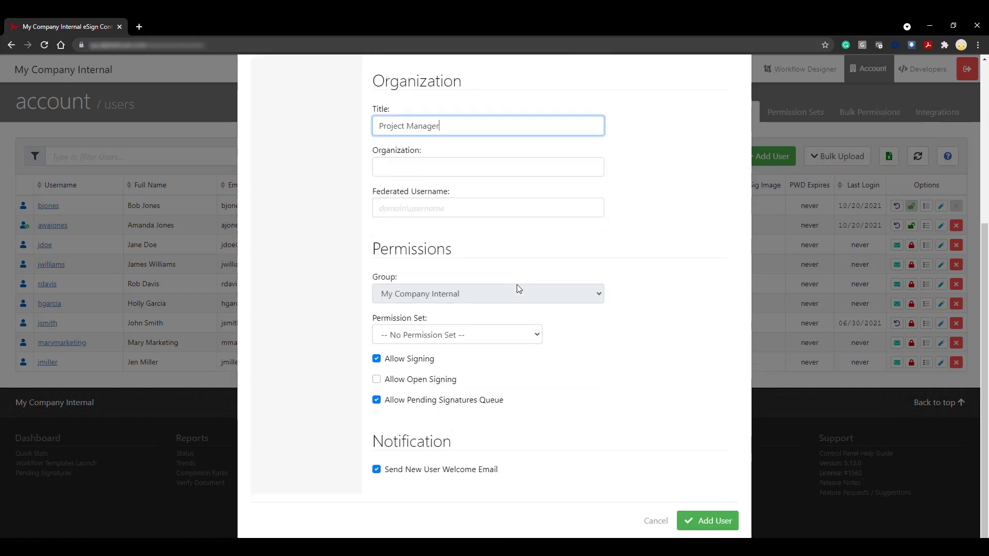
Assign the Manager permission set to the new user.
click(512, 334)
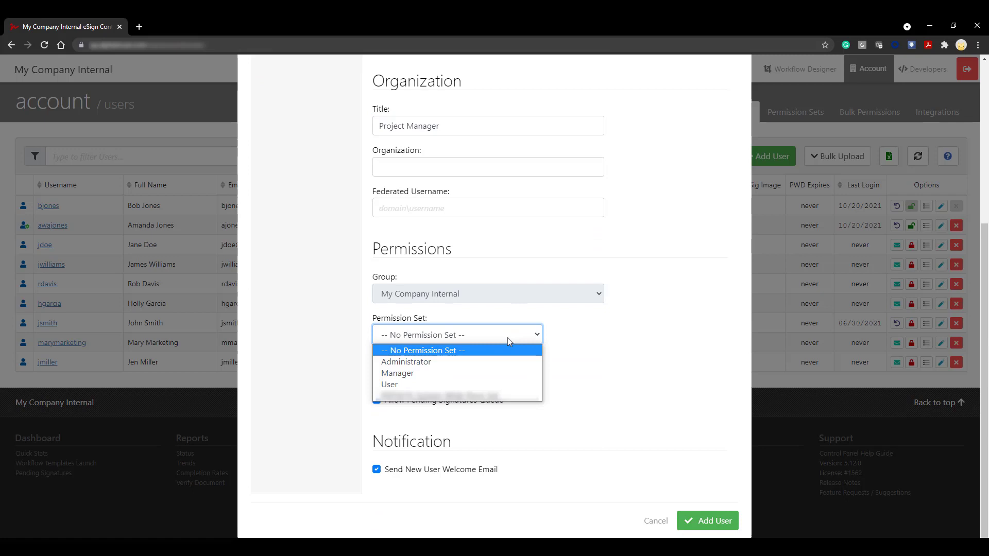
click(493, 372)
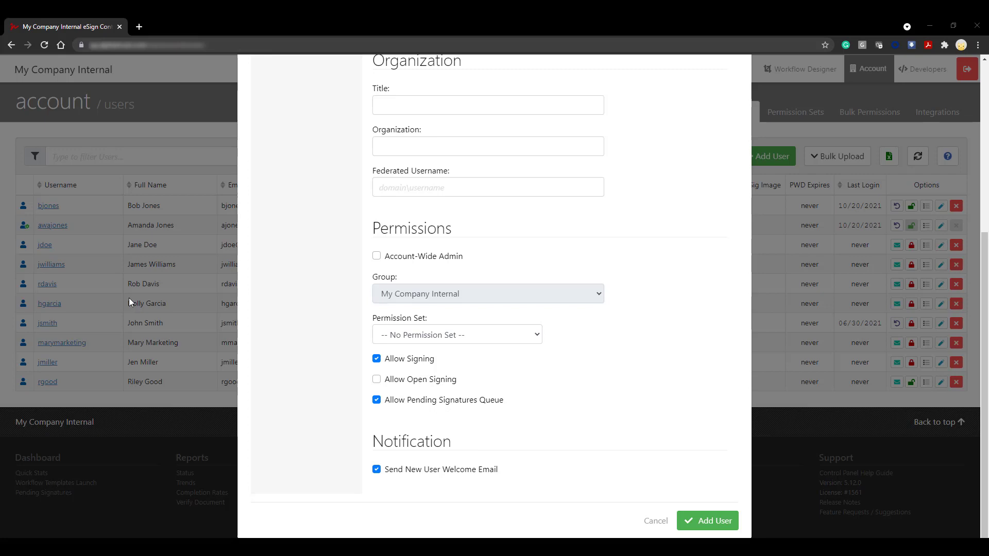
click(377, 257)
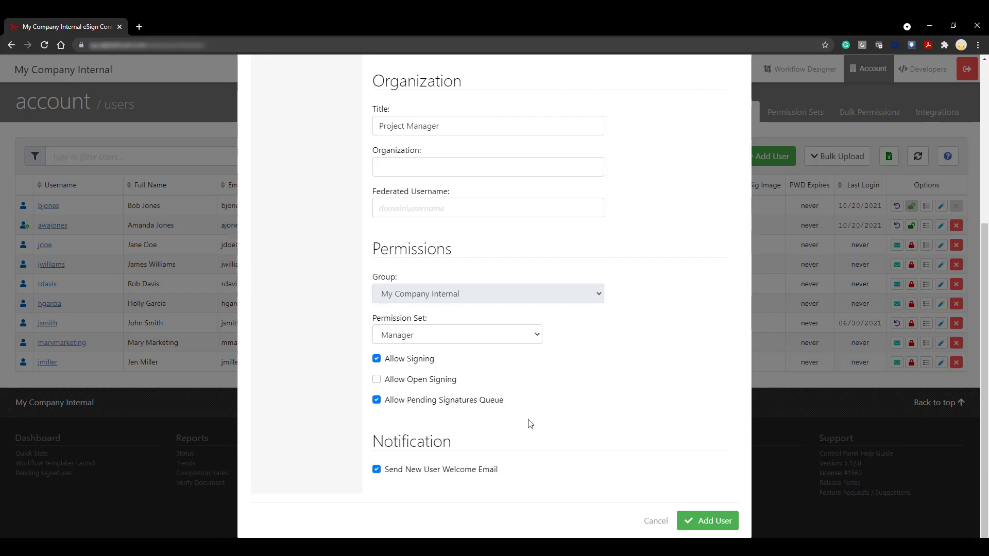
Toggle the new-user welcome email option and create the Project Manager user account.
click(377, 469)
click(696, 521)
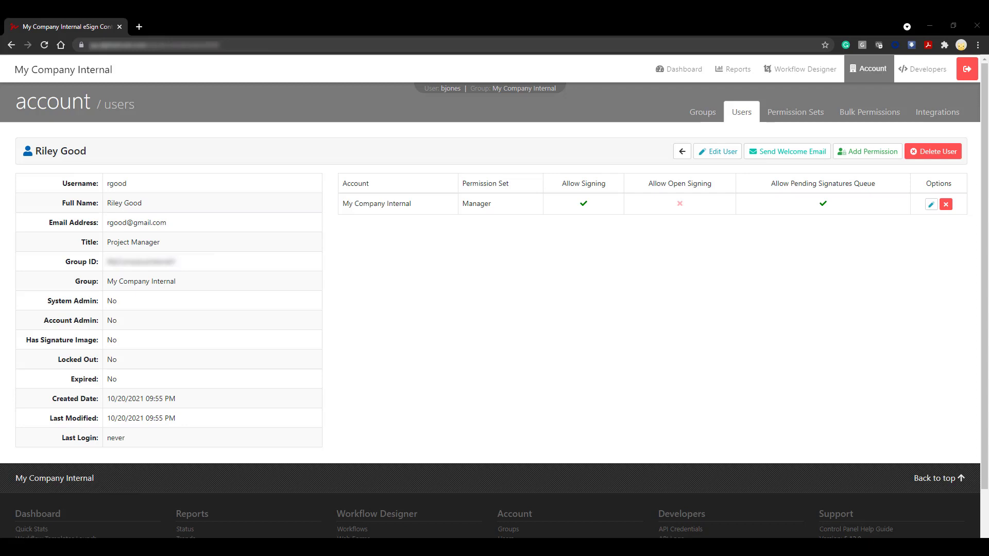
Add a Manager permission for the Training group to the user's profile.
click(865, 153)
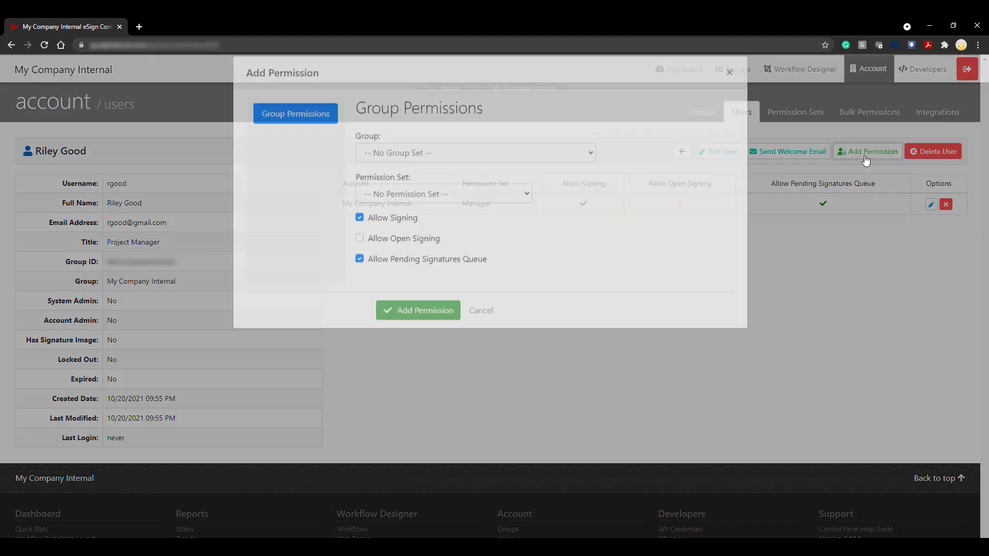
click(561, 171)
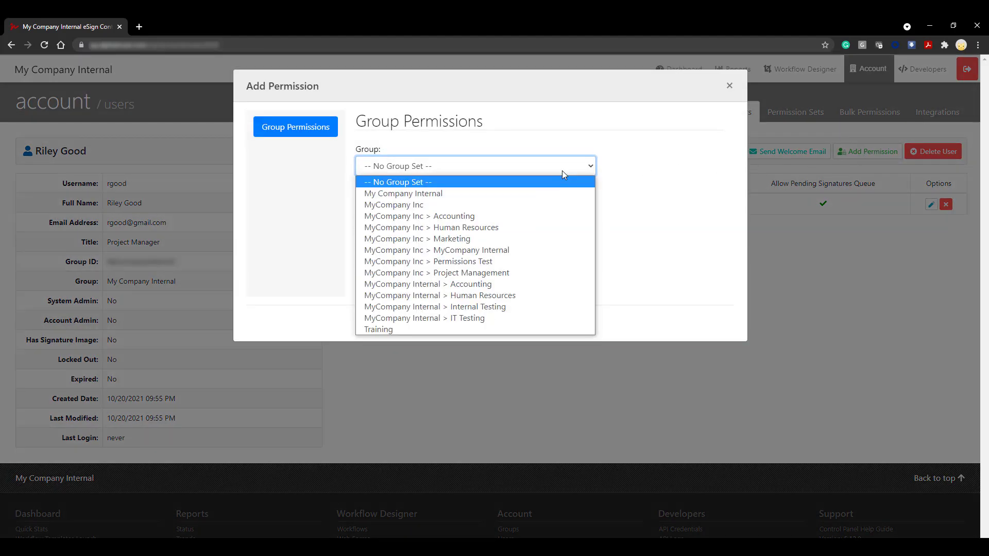
click(505, 326)
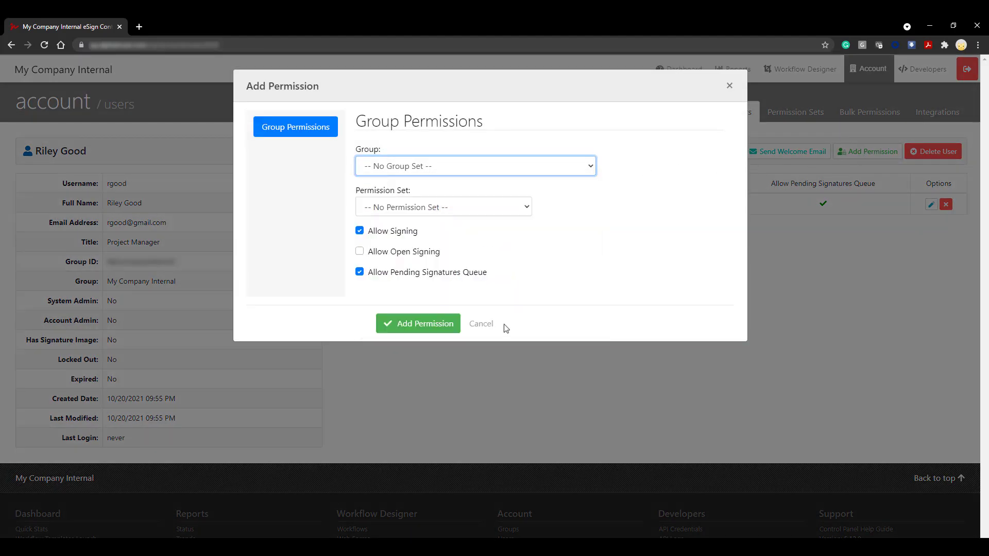
click(477, 209)
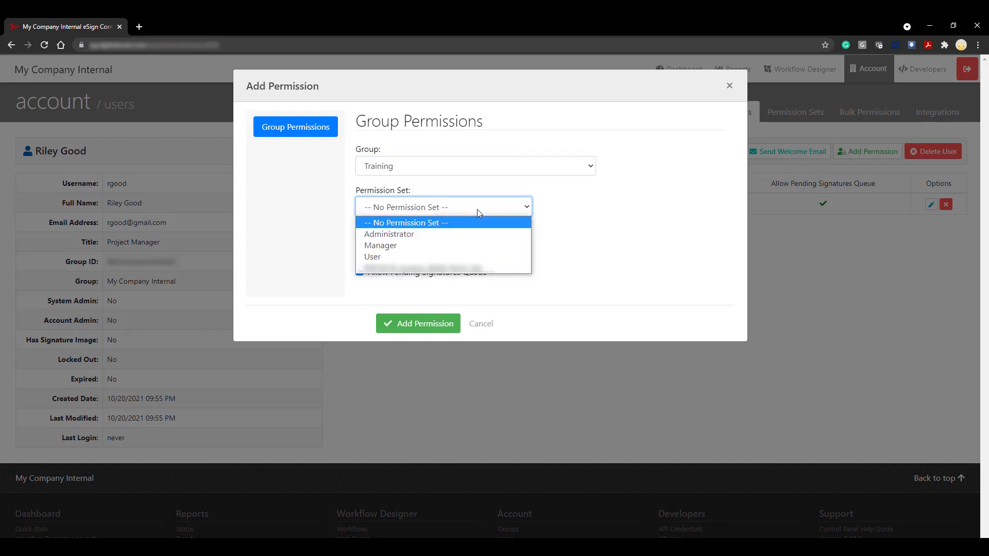
click(483, 244)
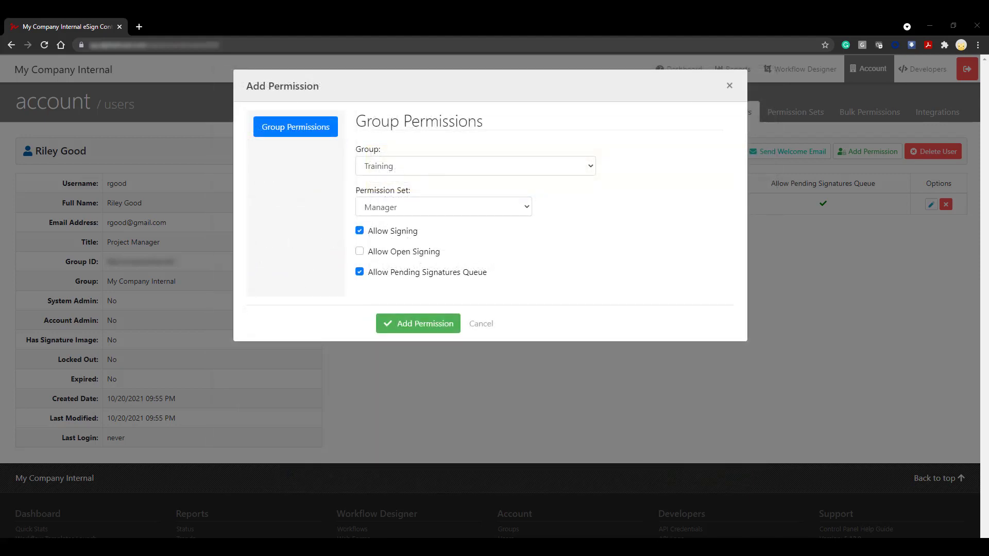
click(450, 329)
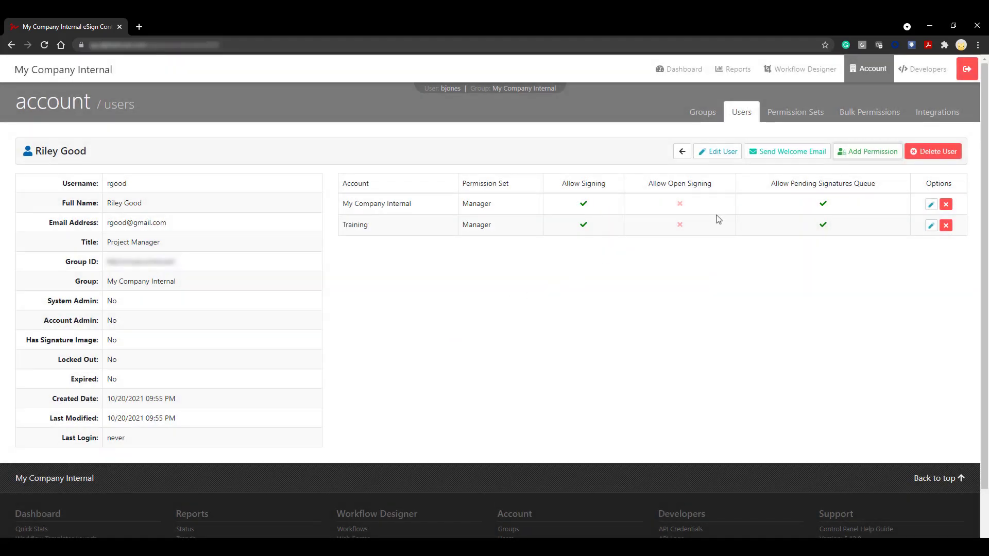
Add an Administrator permission for MyCompany Inc > Project Management with open signing allowed.
click(865, 158)
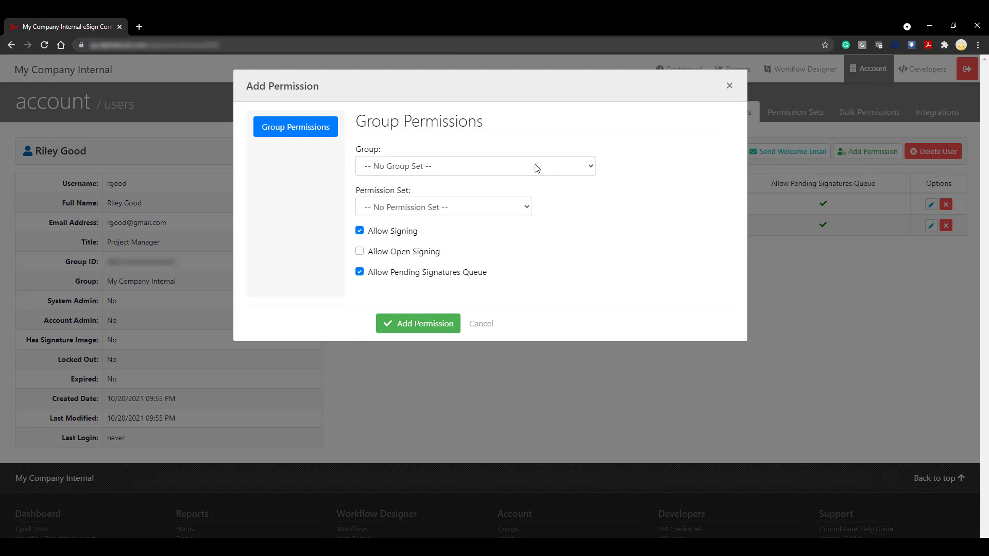
click(537, 167)
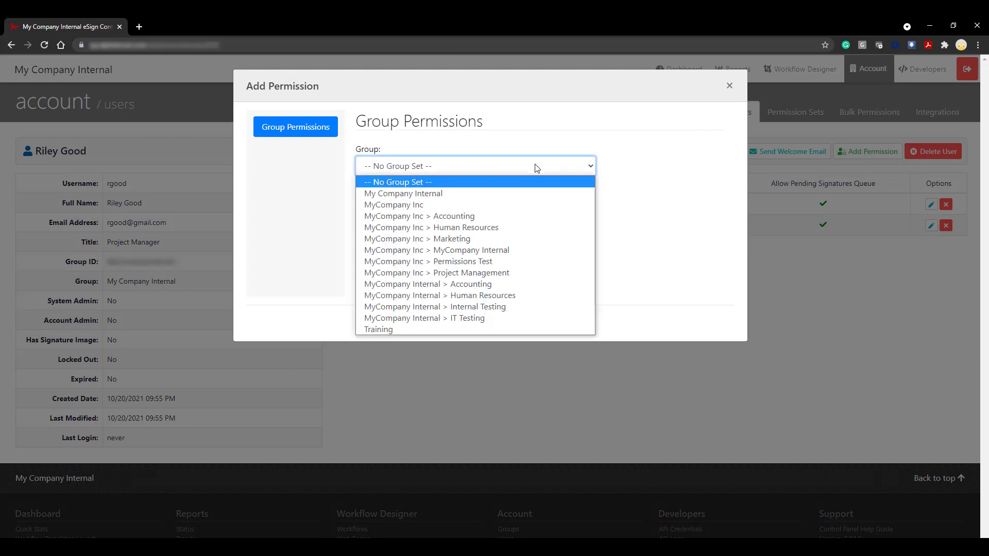
click(510, 273)
click(493, 208)
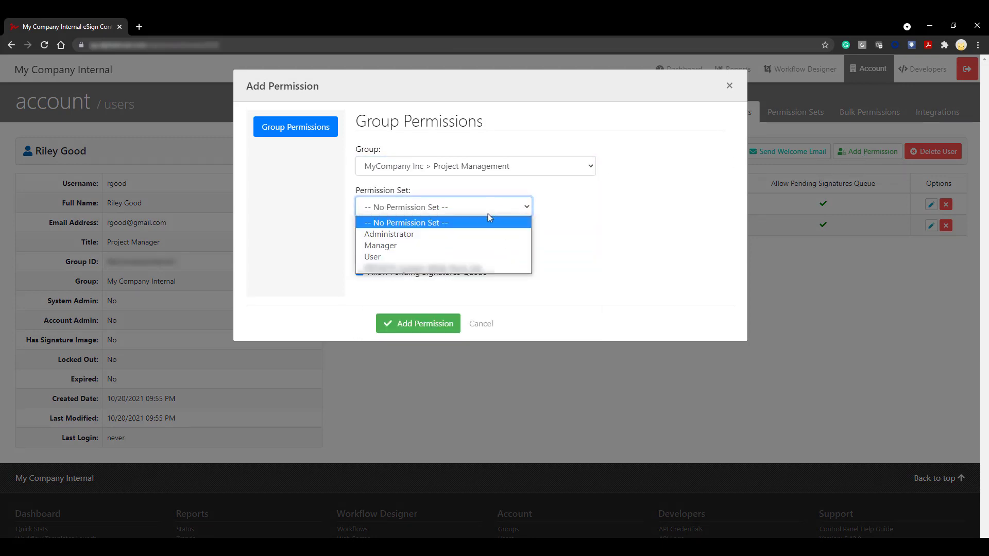
click(480, 237)
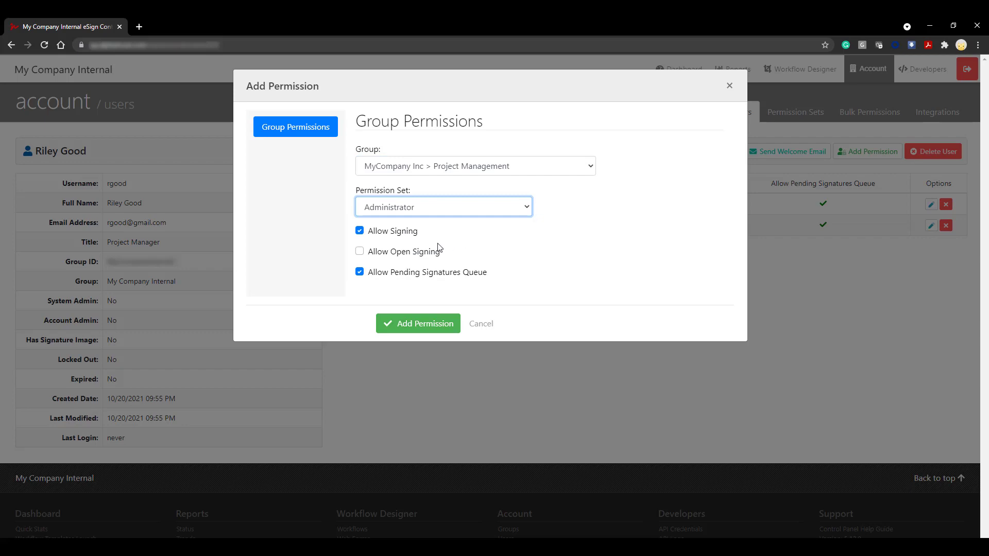
click(359, 251)
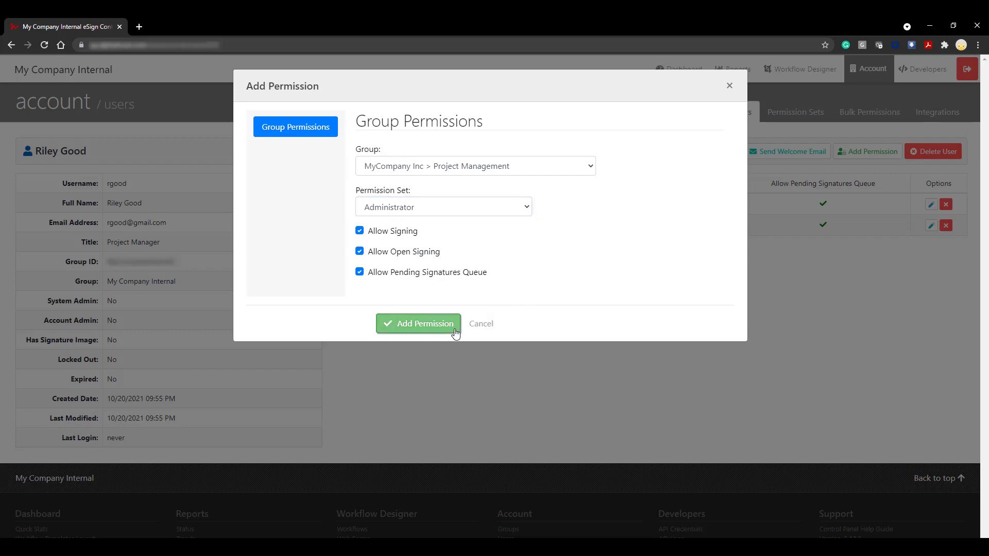
click(454, 328)
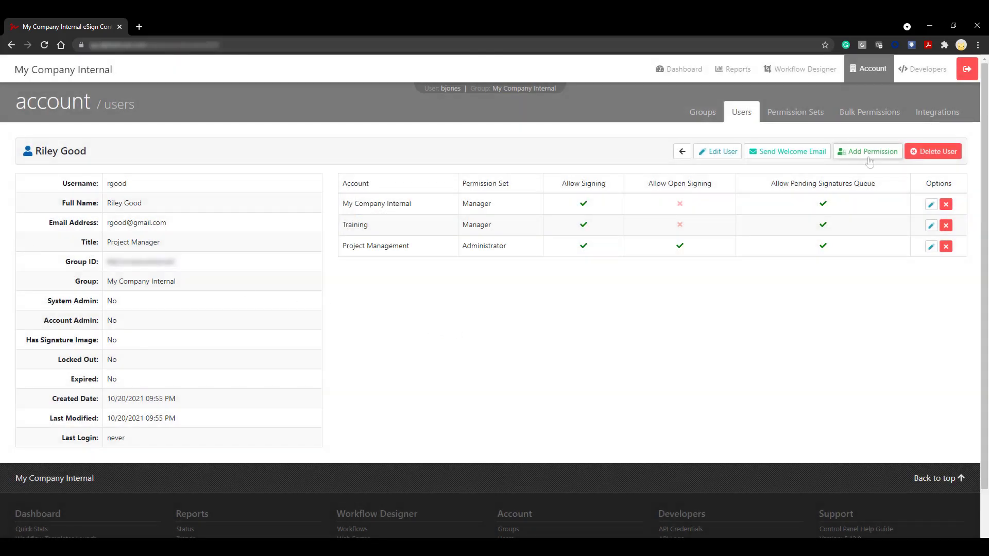
Add a User permission for MyCompany Inc > Accounting with the pending signatures queue disabled.
click(870, 160)
click(588, 166)
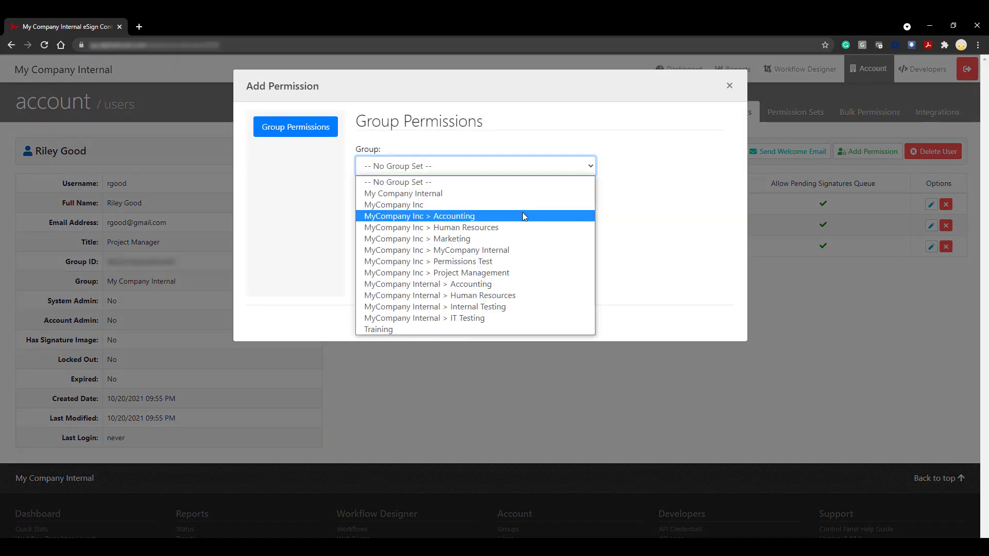
click(523, 215)
click(470, 209)
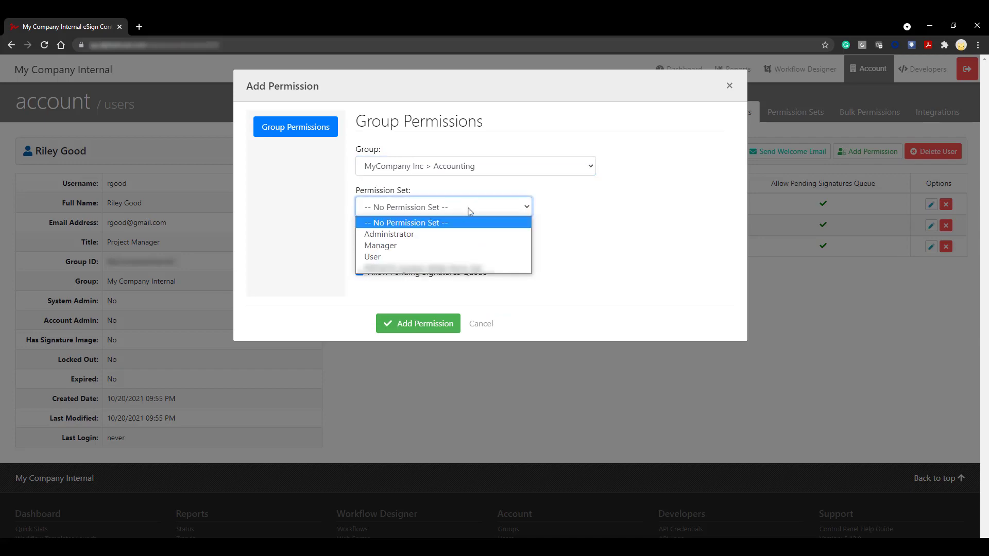
click(426, 258)
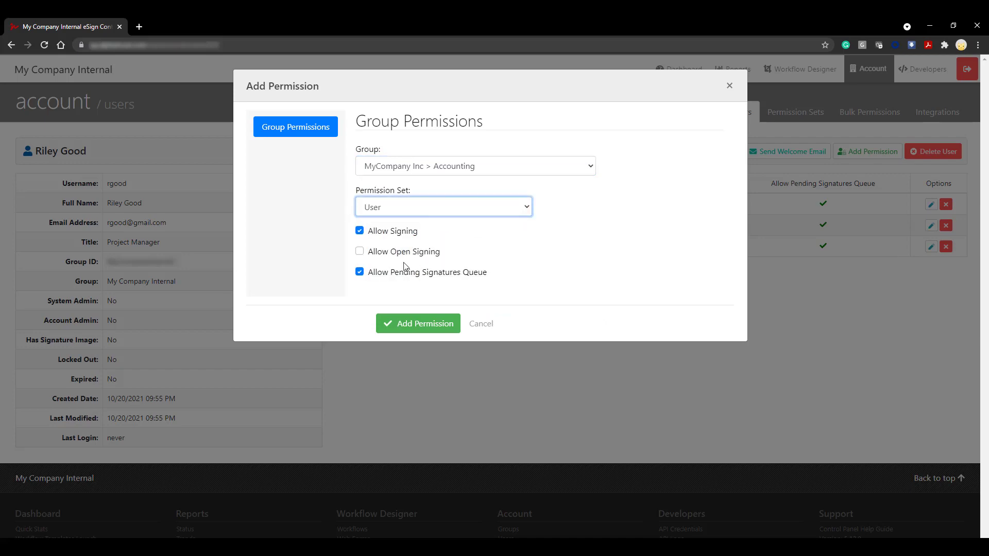
click(364, 273)
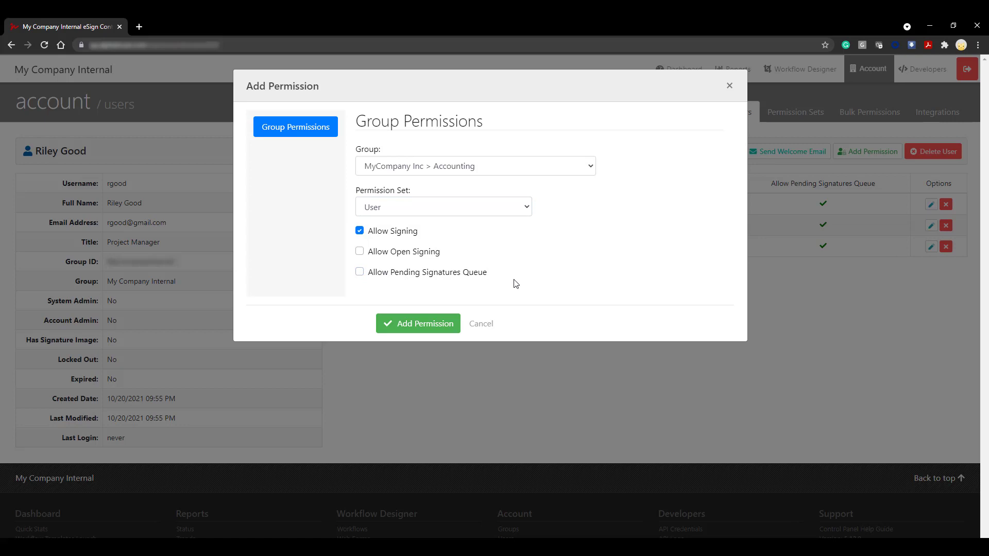
click(453, 330)
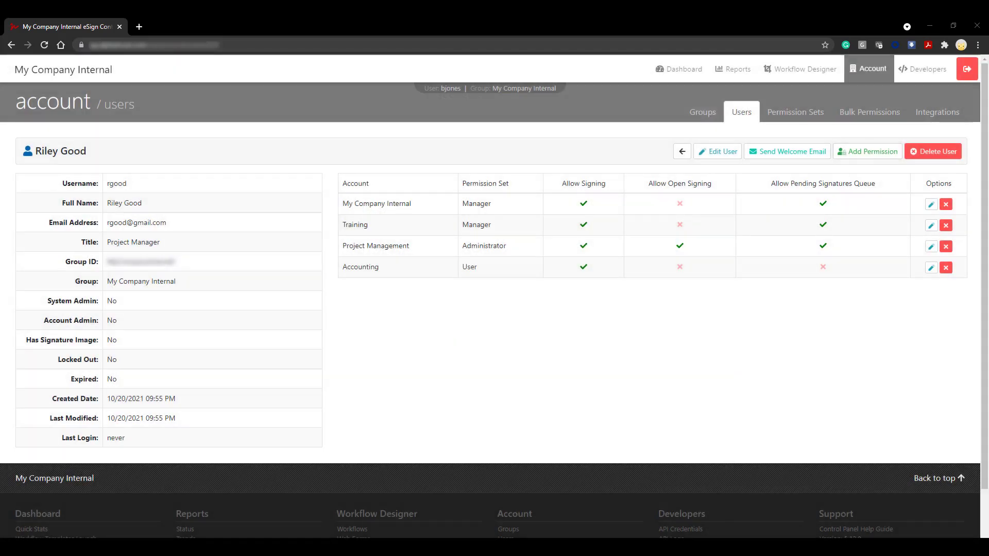
Return to the users list, trying the Bulk Upload mode and update options before collapsing it.
click(682, 153)
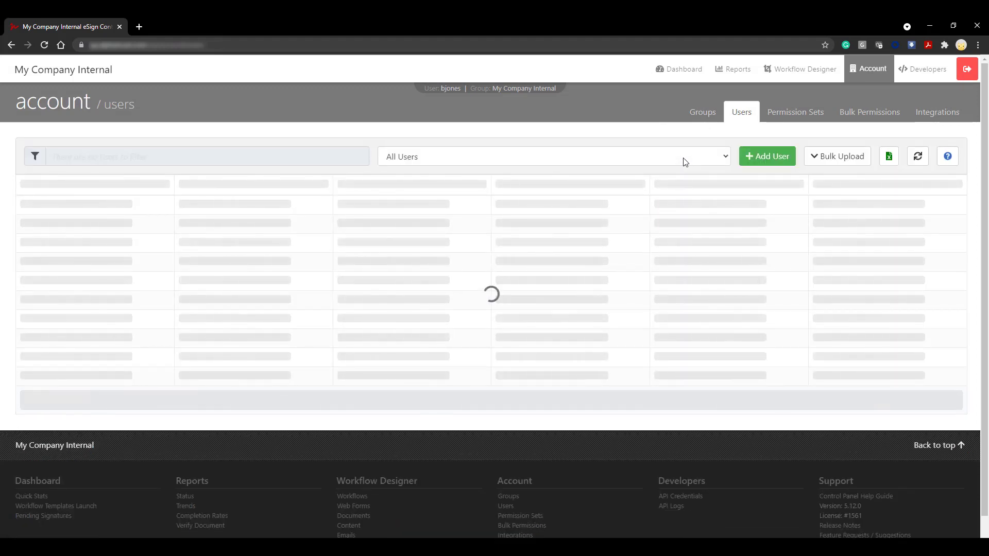
click(847, 156)
click(103, 215)
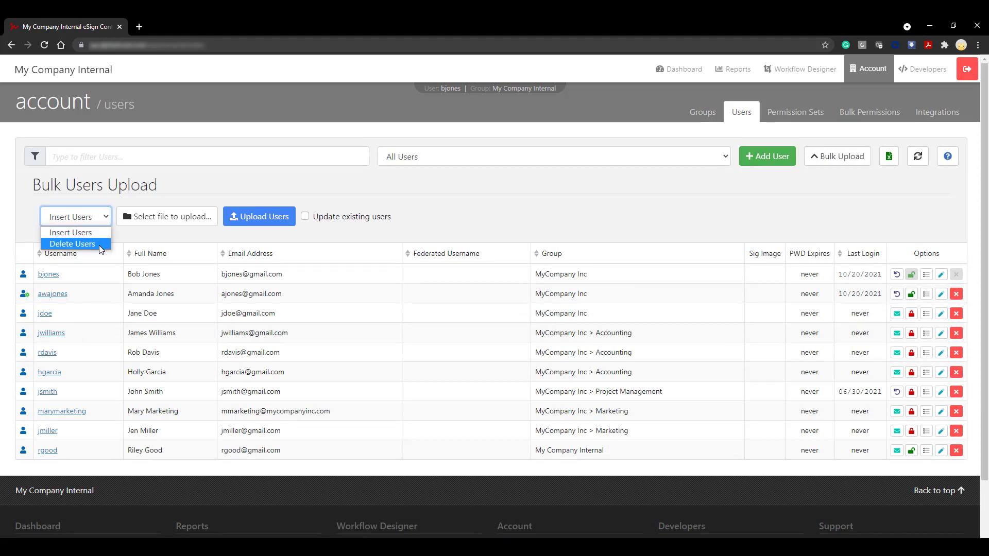
click(99, 245)
click(100, 224)
click(103, 231)
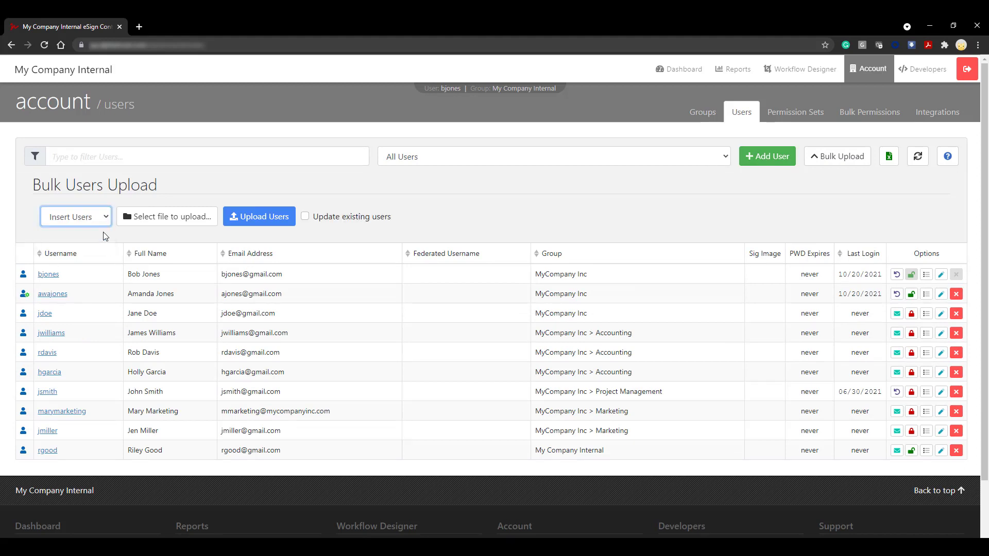
click(305, 216)
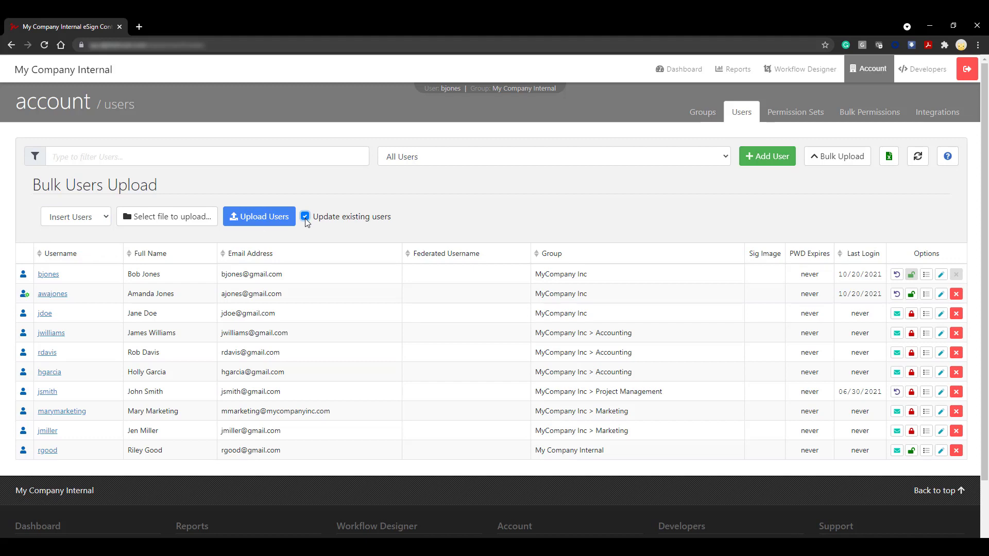
click(305, 218)
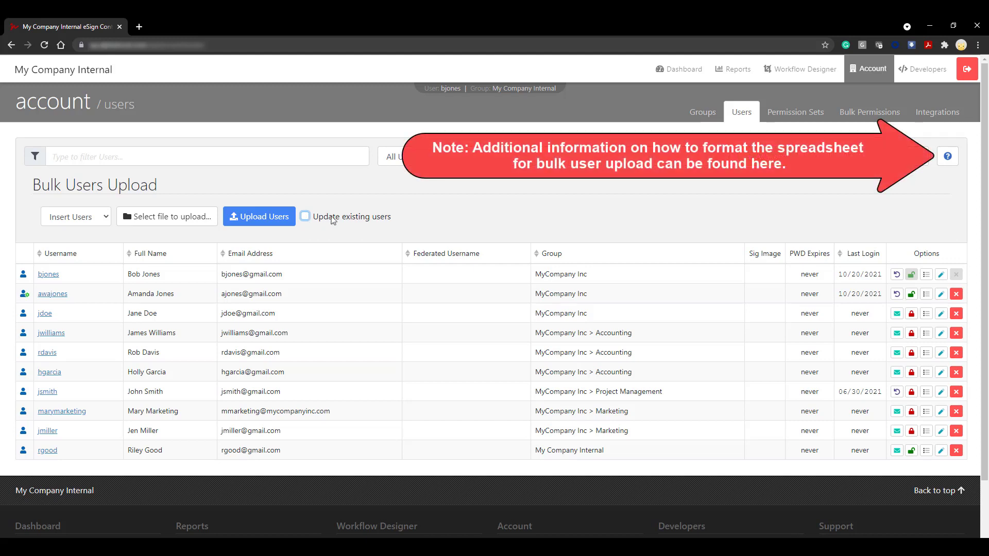
click(854, 163)
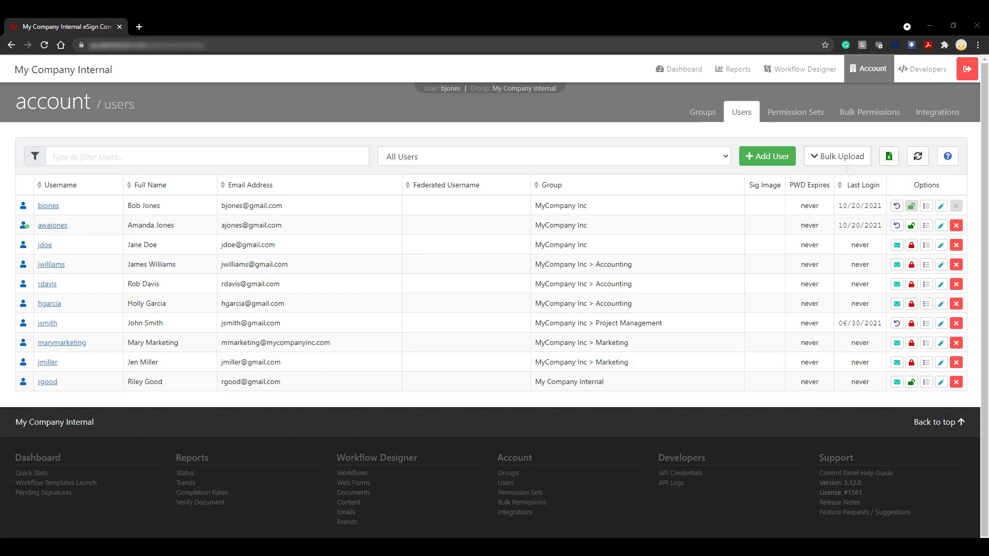
Send the new user's welcome email from their row and confirm it.
click(898, 383)
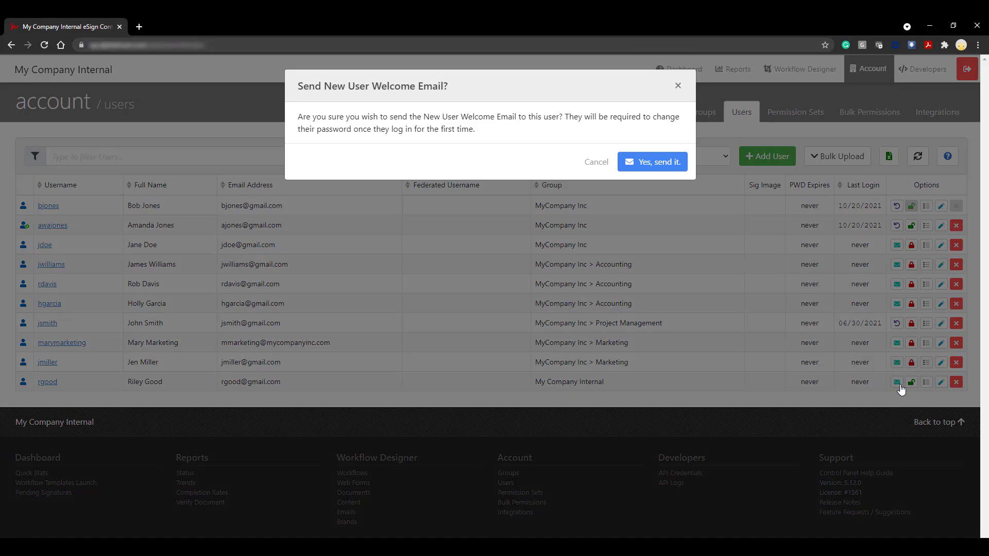
click(653, 170)
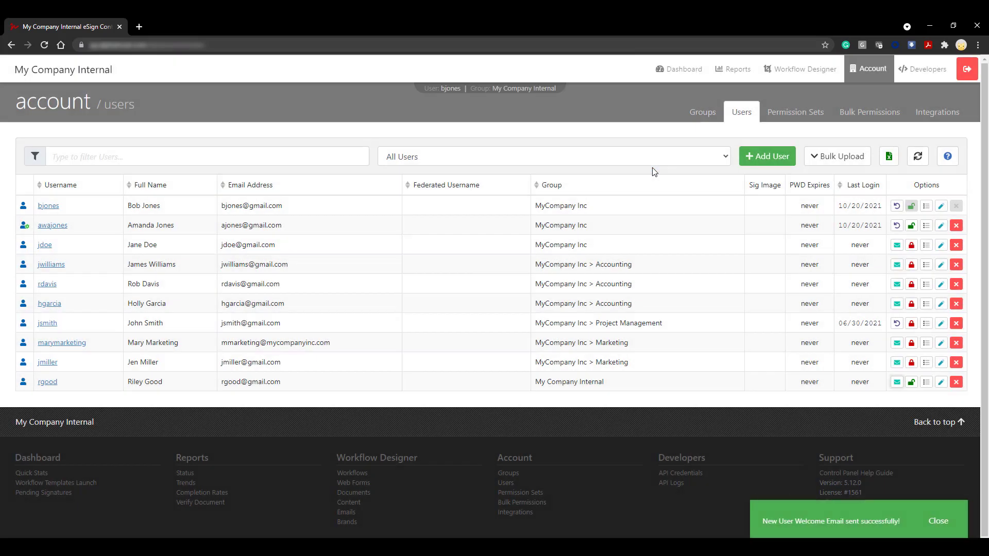
Open the New User Setup Notification email in Gmail and copy the temporary password.
click(939, 522)
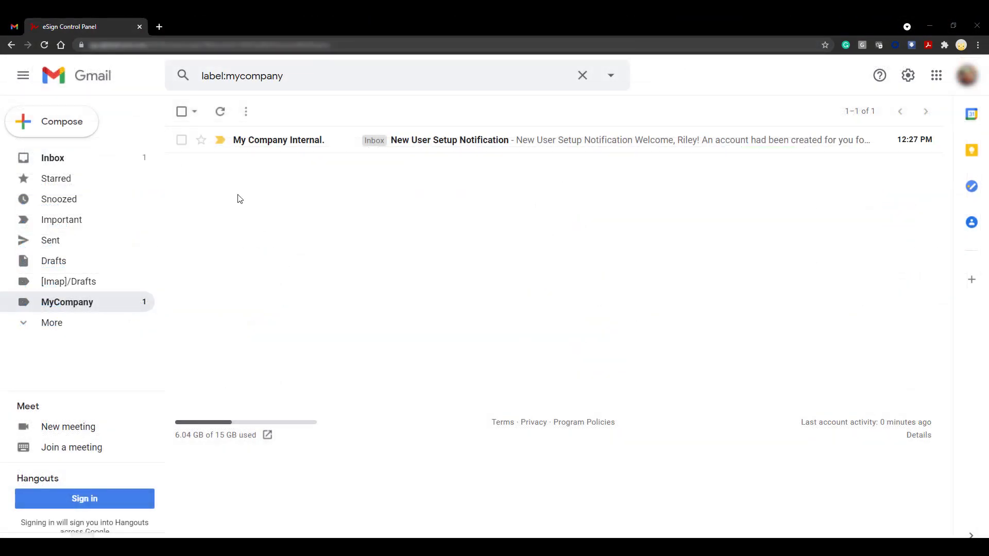
click(504, 151)
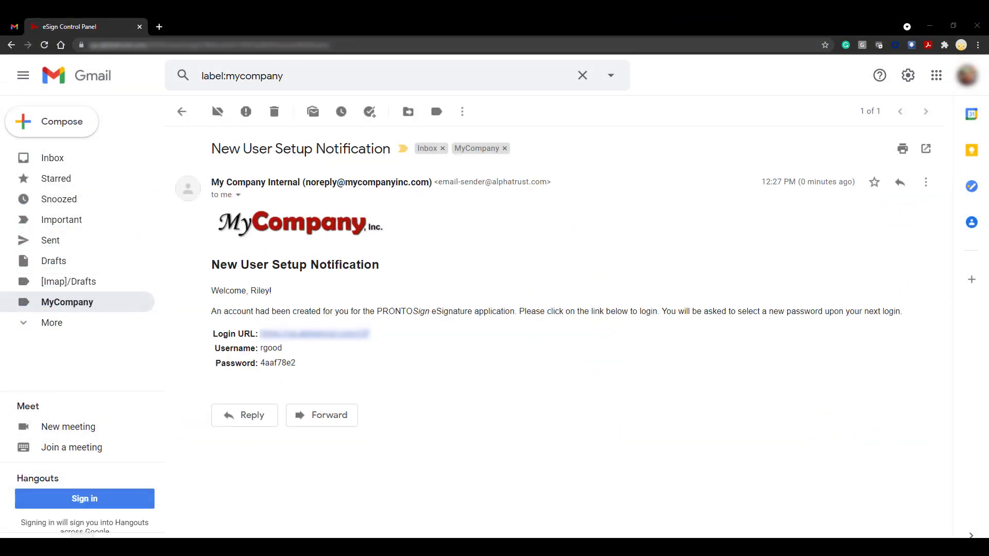
double_click(279, 363)
right_click(278, 363)
click(299, 370)
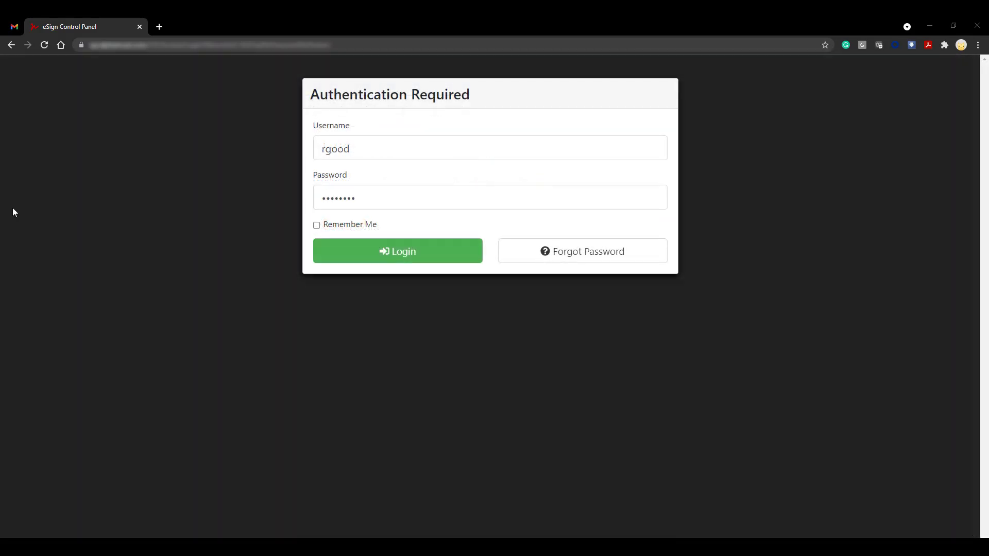
Log in as the new user and set a new password, confirming it on the required change form.
click(410, 258)
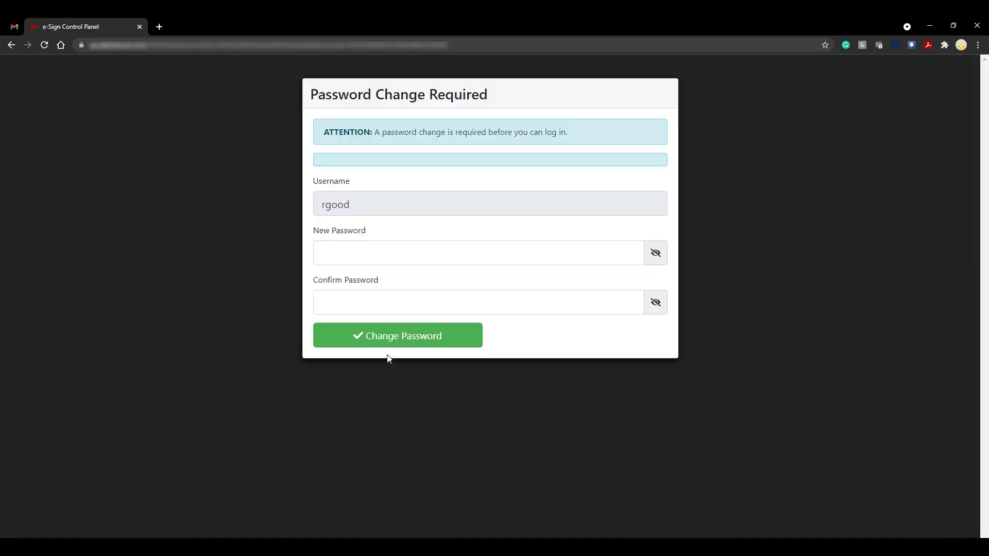
click(463, 248)
text(••)
key(BackSpace)
key(BackSpace)
text(•••••••••••••)
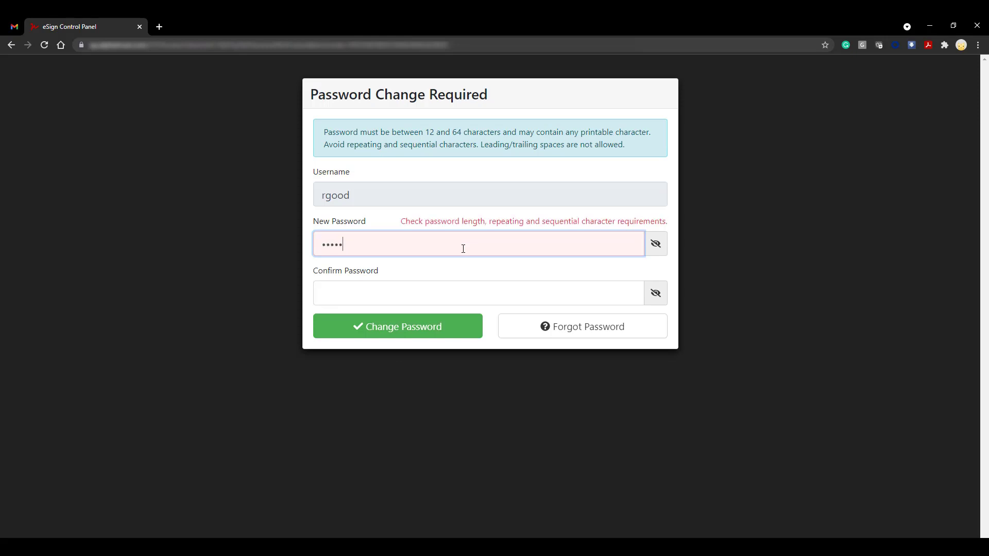
click(452, 296)
text(•••••••••••••)
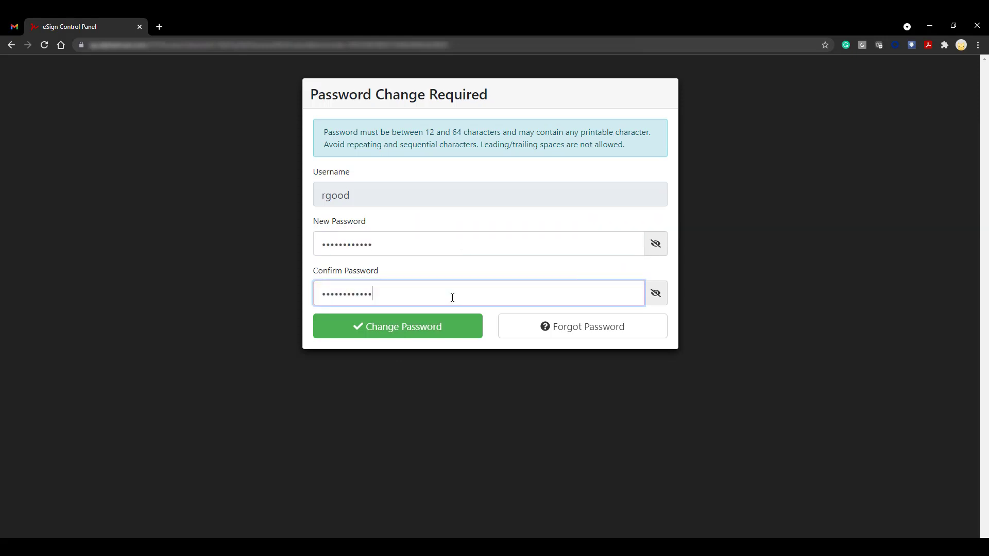
click(450, 327)
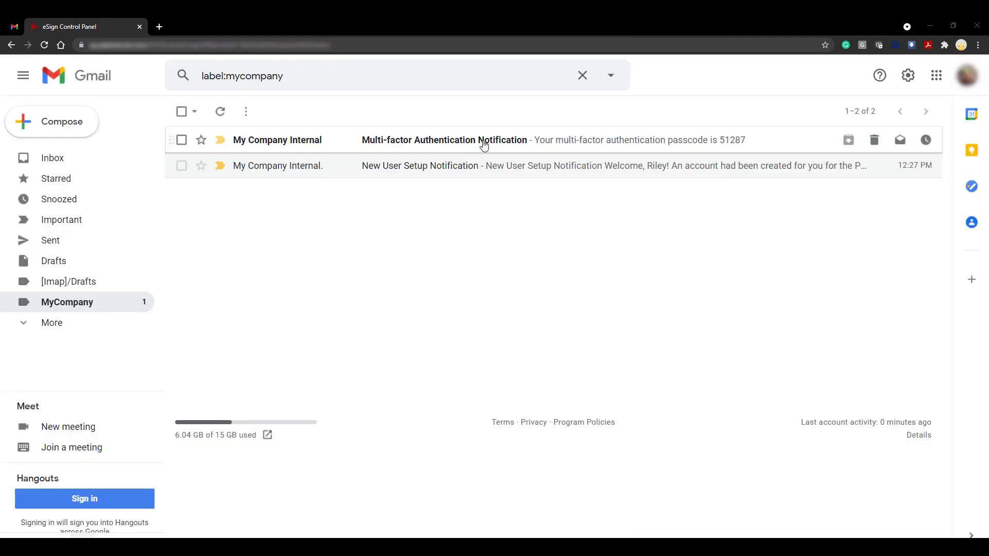
Copy the sign-in passcode from the Multi-factor Authentication Notification email, then return to the eSign page.
click(562, 153)
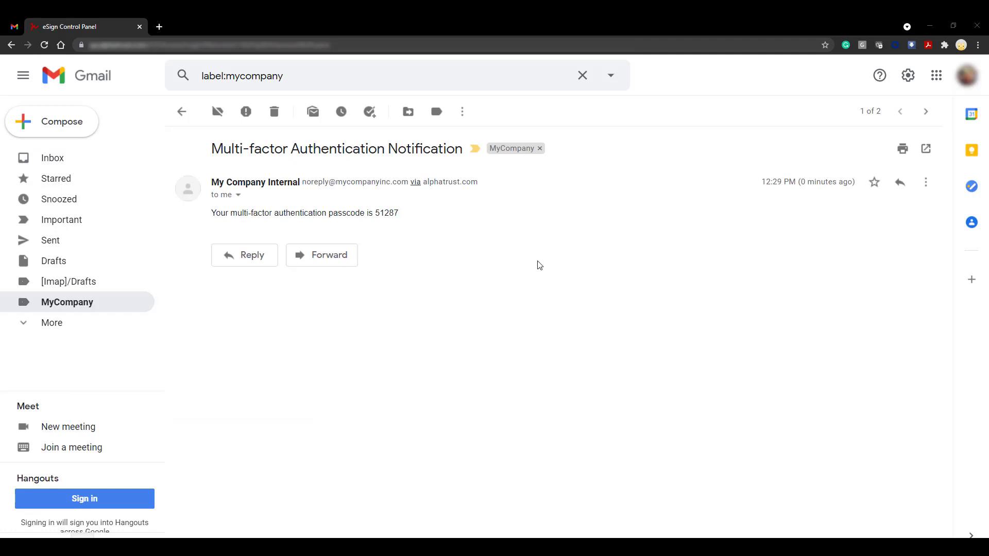
double_click(386, 213)
right_click(385, 212)
click(415, 224)
click(425, 262)
key(ctrl+Tab)
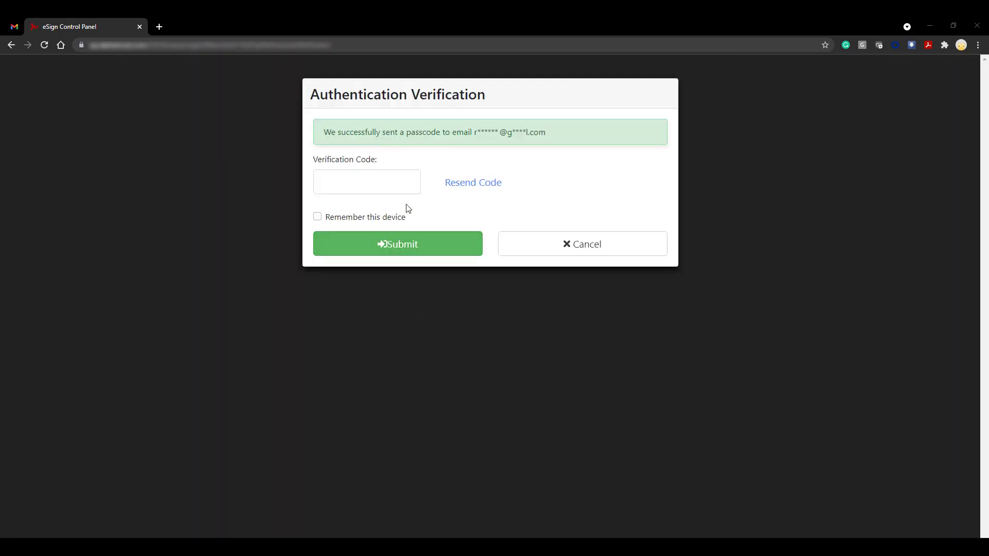
Paste the copied passcode as the Verification Code, leave Remember this device off, and submit.
click(393, 182)
key(ctrl+v)
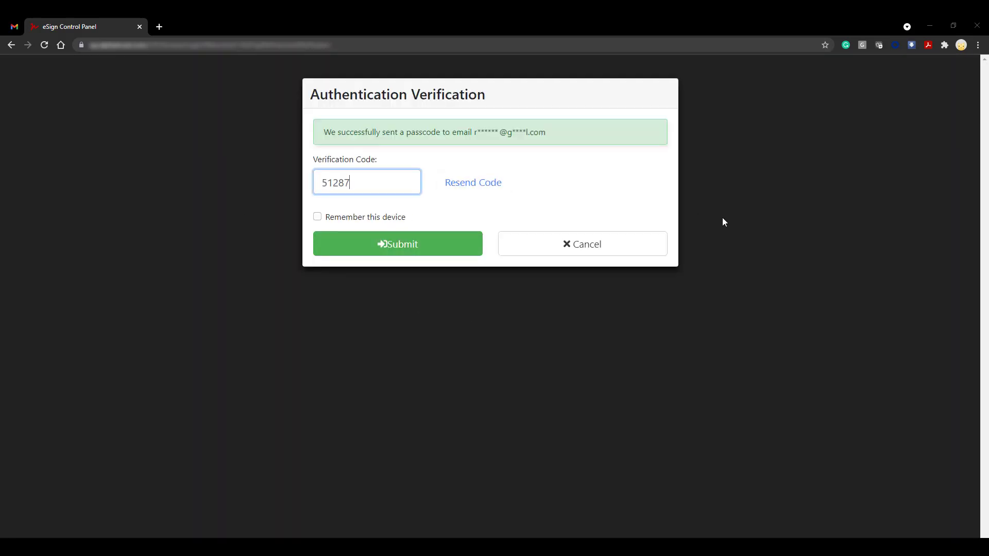
click(317, 218)
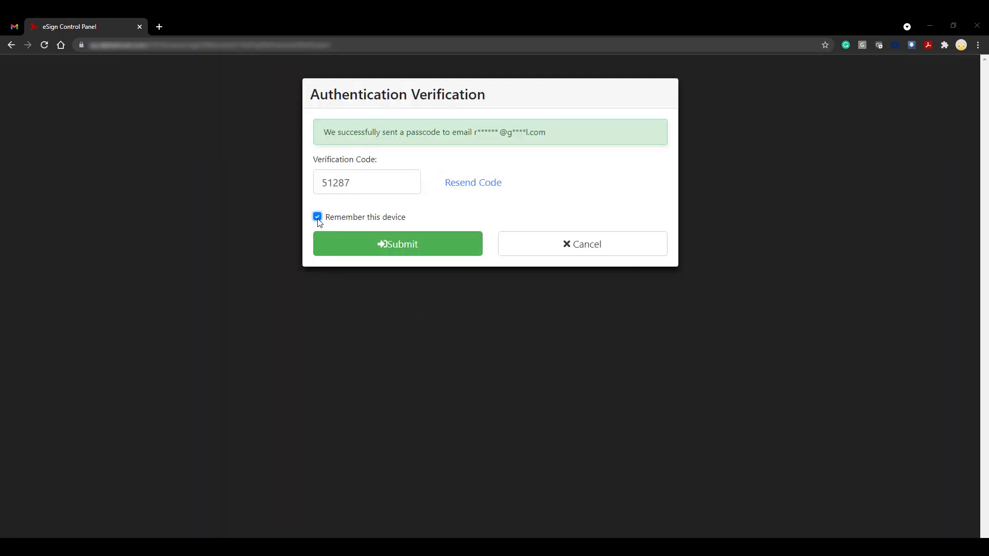
click(318, 220)
click(466, 254)
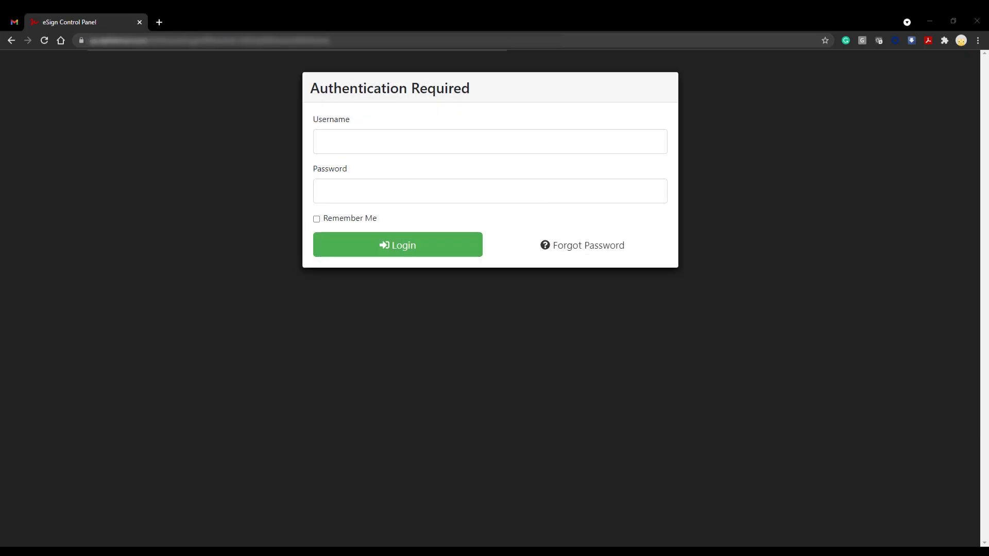
Request a password reset via Forgot Password using the new user's username and e-mail address.
click(612, 250)
click(415, 181)
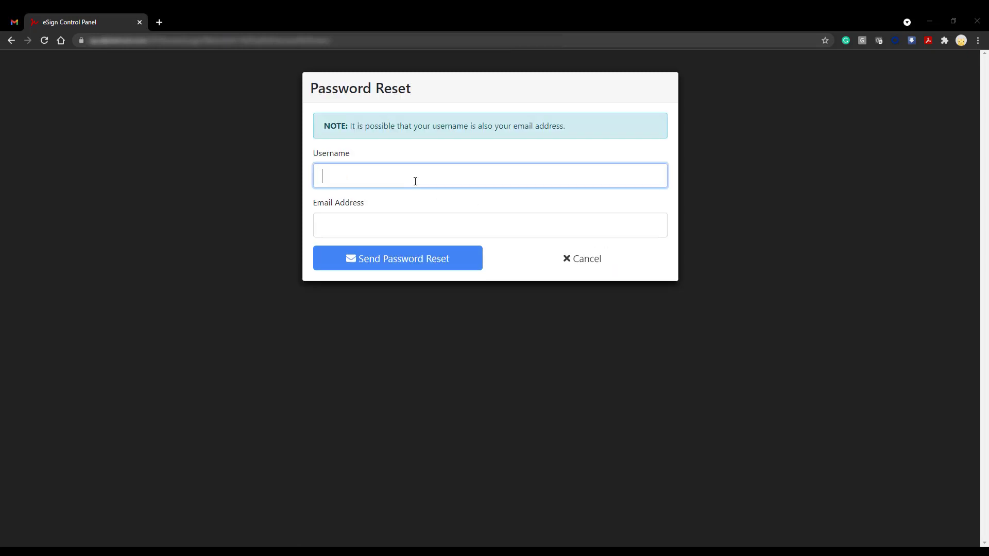
click(412, 222)
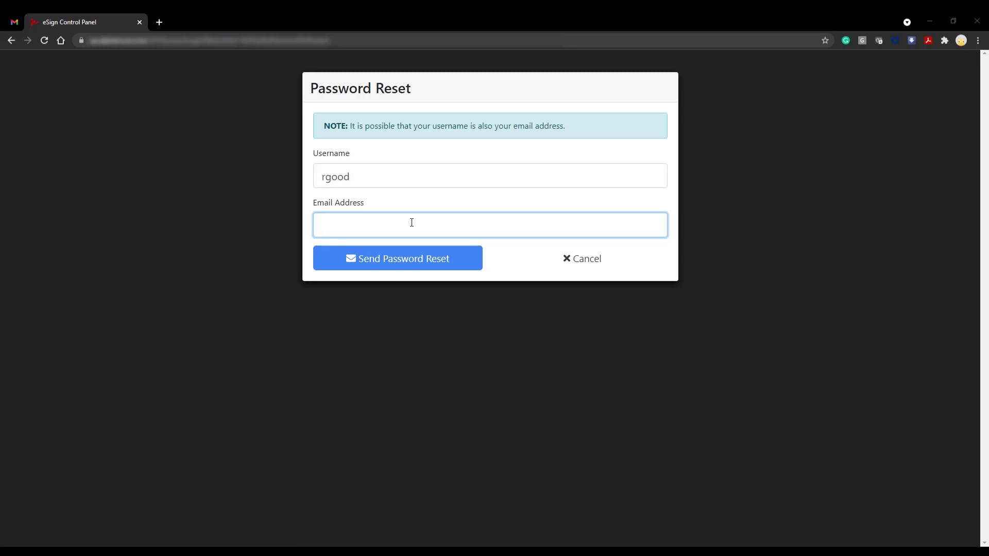
click(428, 270)
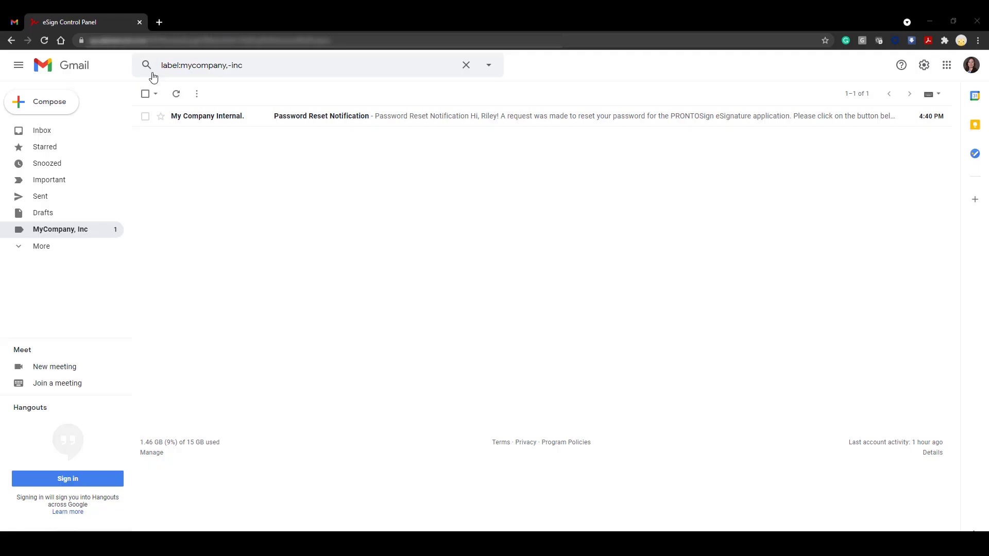
Follow the reset link in the Password Reset Notification email and enter the new password.
click(258, 117)
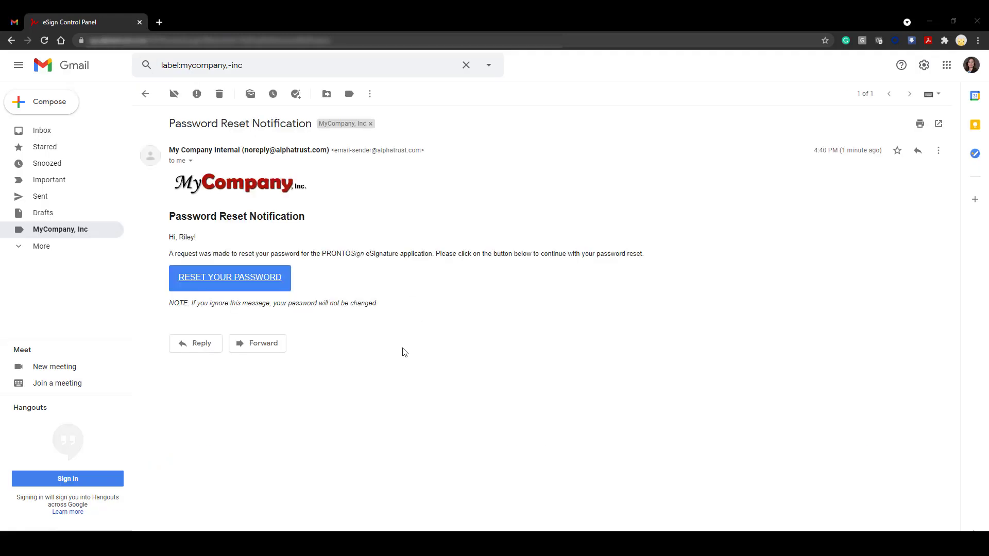
click(256, 286)
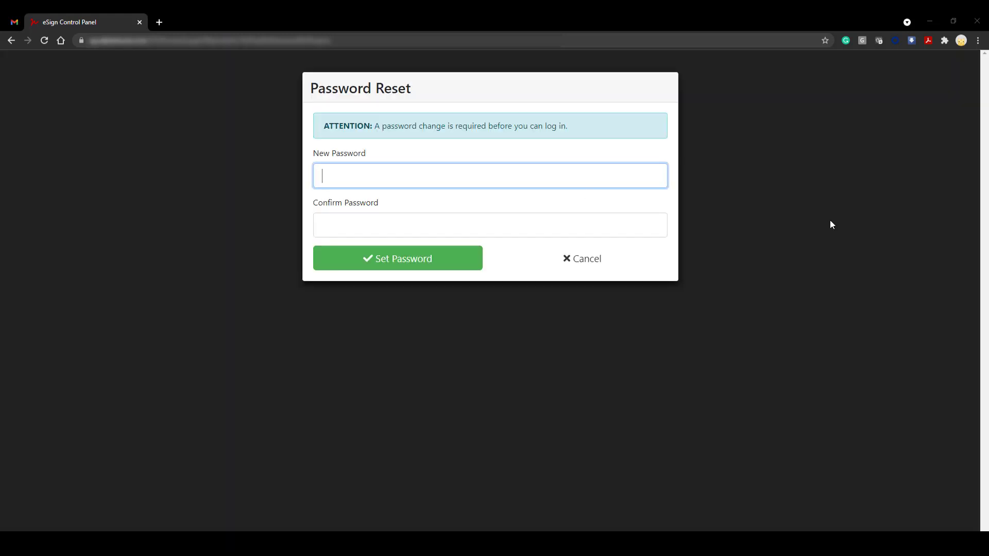
text(abcdefgh)
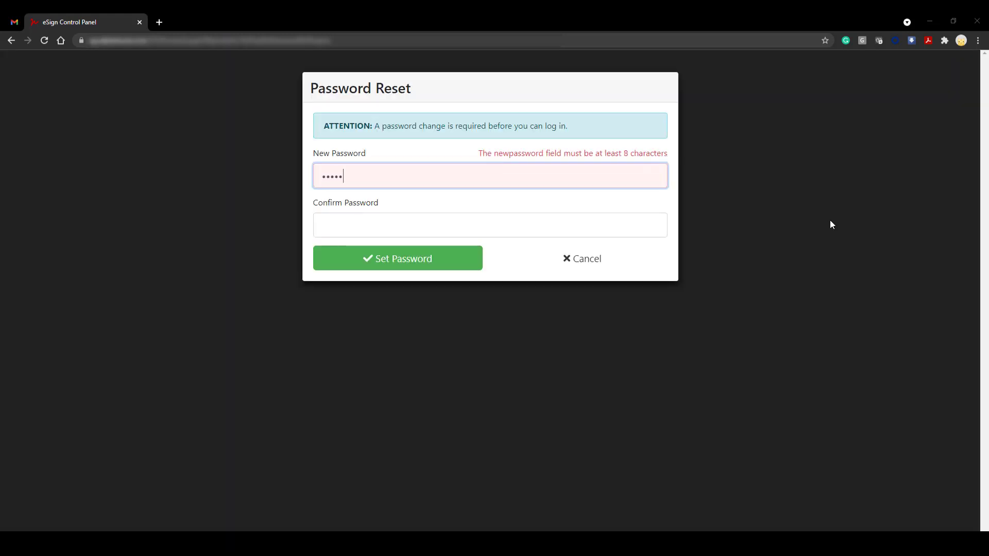
text(abcdefgh)
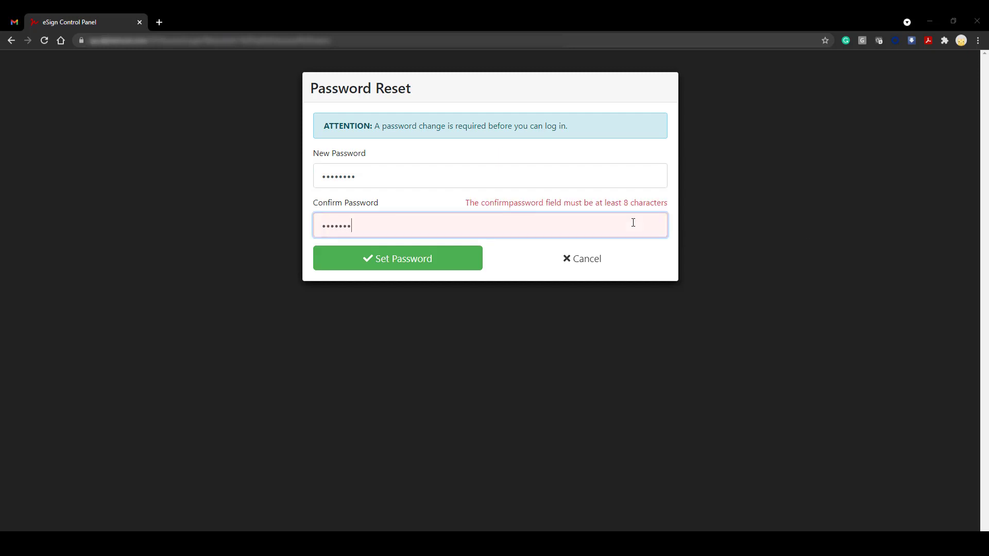
Submit the new password and go back to the login page.
key(Return)
click(325, 163)
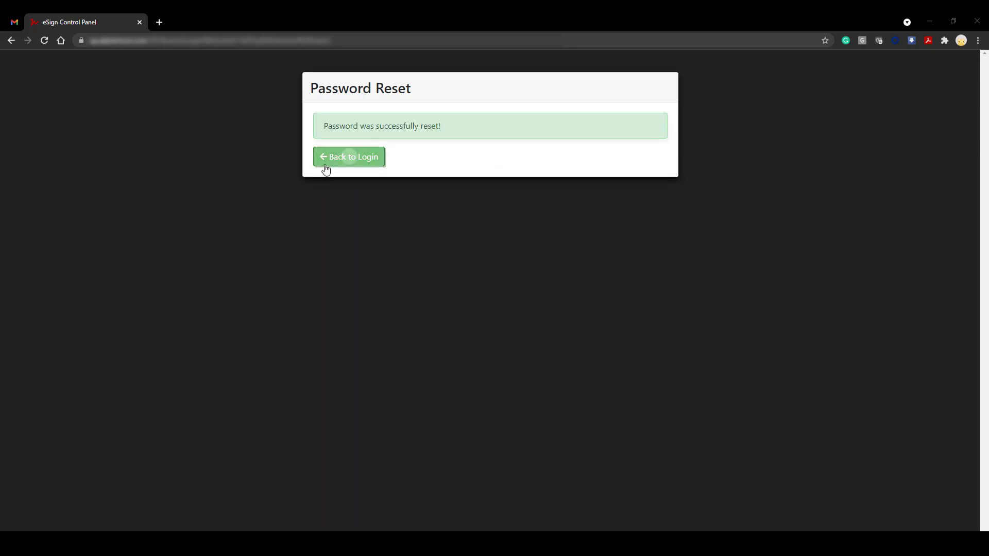